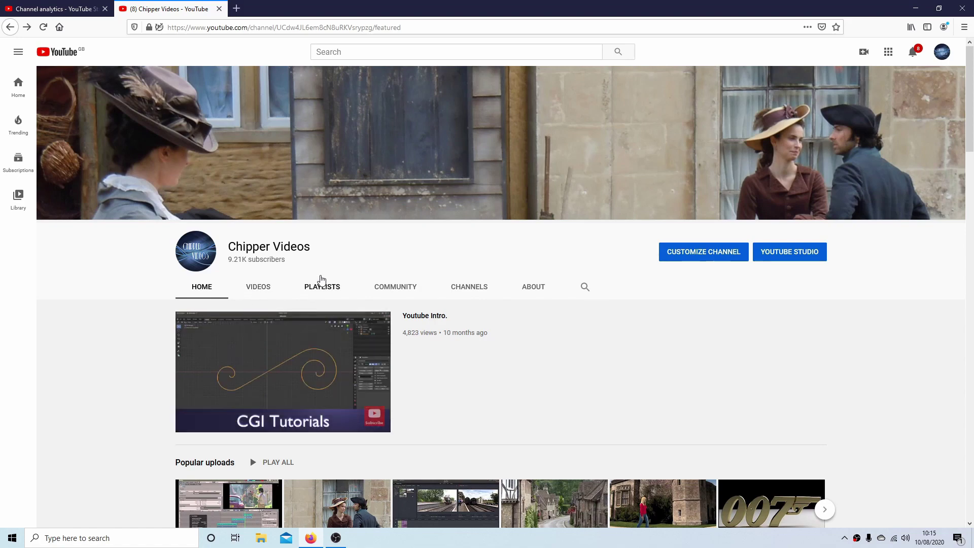
Go to the PLAYLISTS tab on the YouTube channel page.
{"action": "left_click", "coordinate": [322, 287]}
{"action": "left_click_drag", "start_coordinate": [971, 158], "coordinate": [972, 336]}
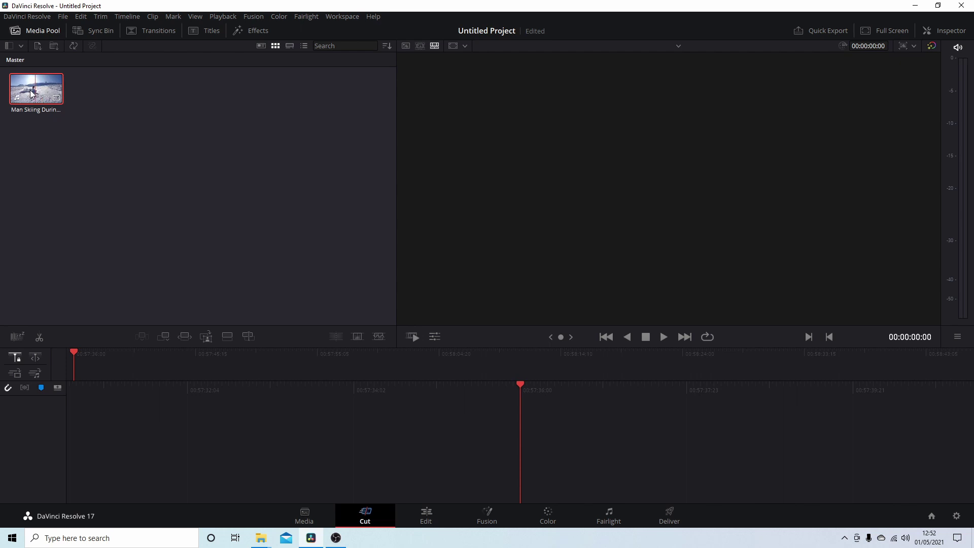
Place the Man Skiing clip on V1 and a second copy on V2, then scrub into the footage.
{"action": "left_click_drag", "start_coordinate": [30, 93], "coordinate": [547, 431]}
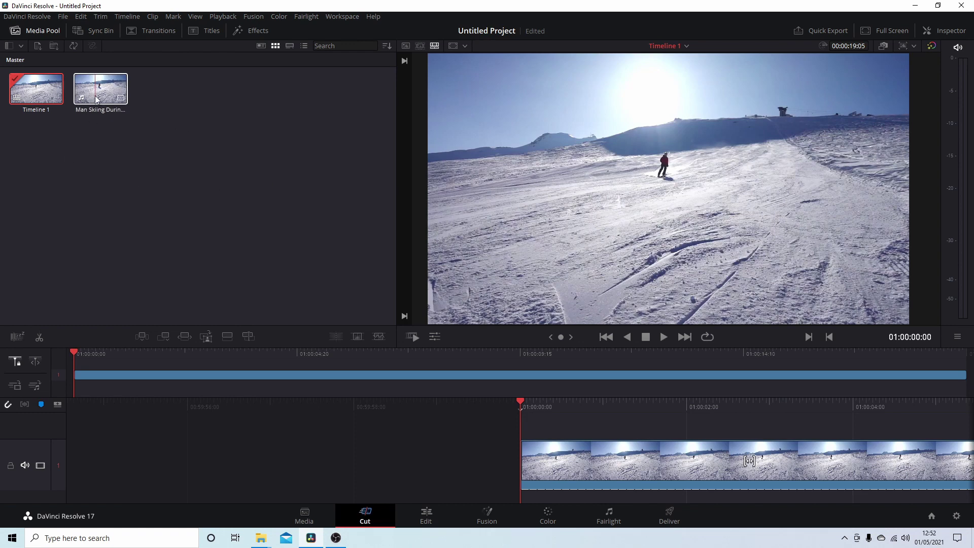
{"action": "left_click_drag", "start_coordinate": [96, 99], "coordinate": [533, 415]}
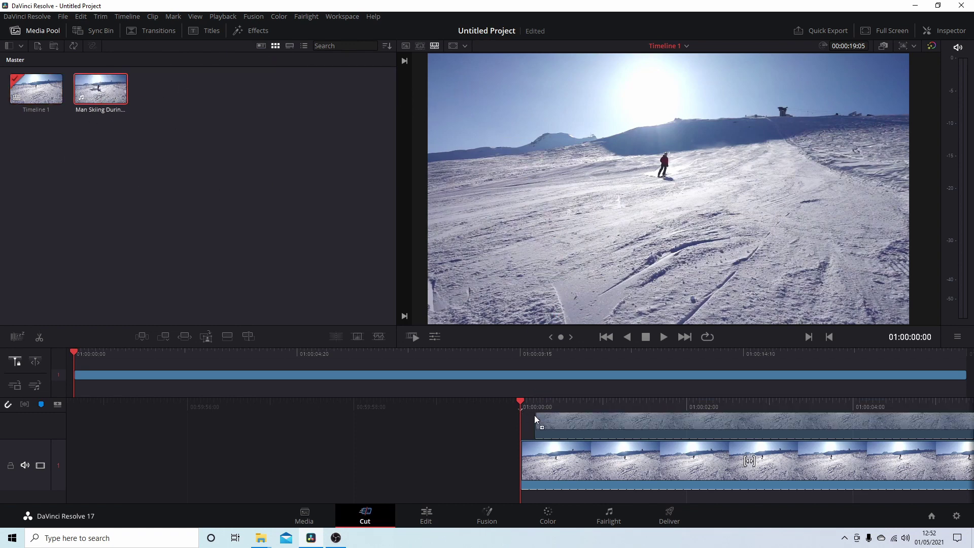
{"action": "left_click_drag", "start_coordinate": [531, 414], "coordinate": [532, 415]}
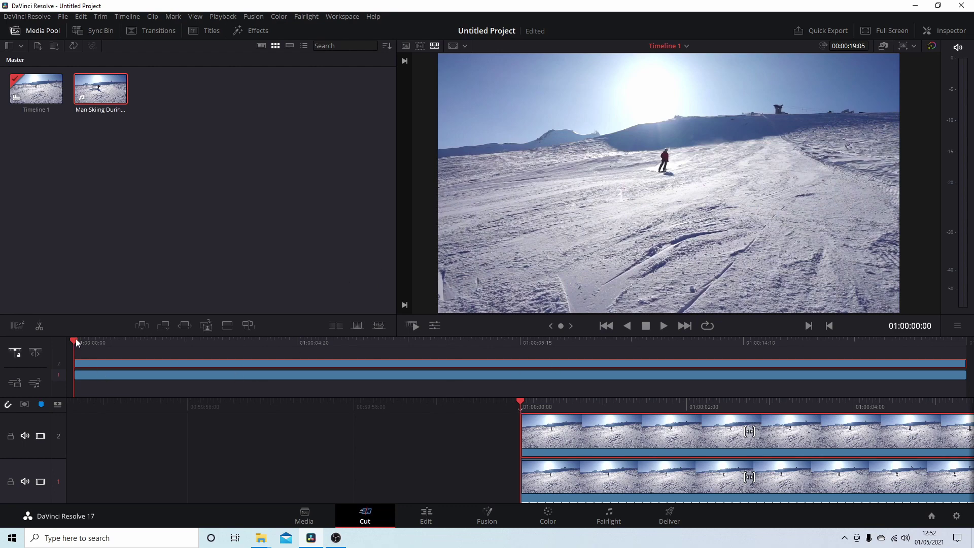
{"action": "left_click_drag", "start_coordinate": [76, 337], "coordinate": [163, 351]}
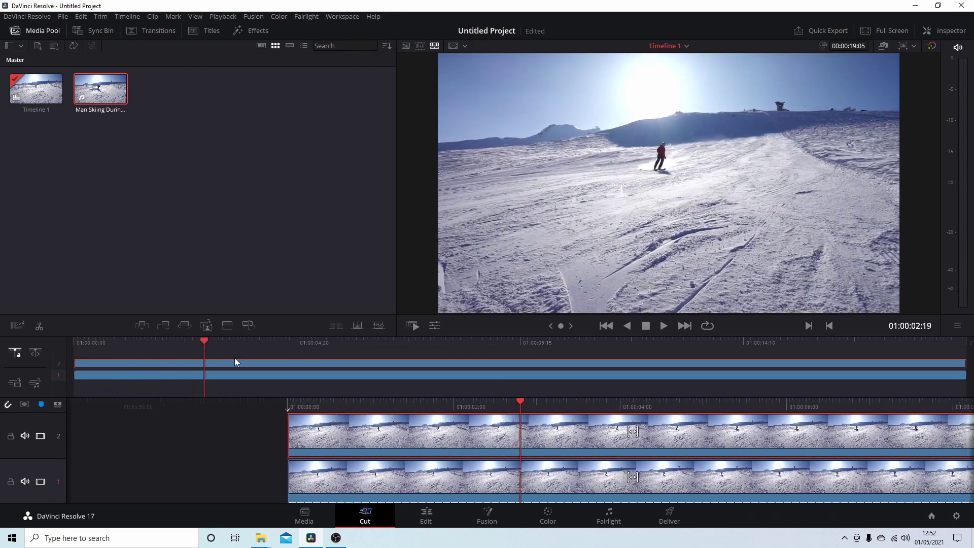
{"action": "mouse_move", "coordinate": [164, 351]}
{"action": "left_mouse_down"}
{"action": "mouse_move", "coordinate": [812, 431]}
{"action": "mouse_move", "coordinate": [759, 393]}
{"action": "left_mouse_up"}
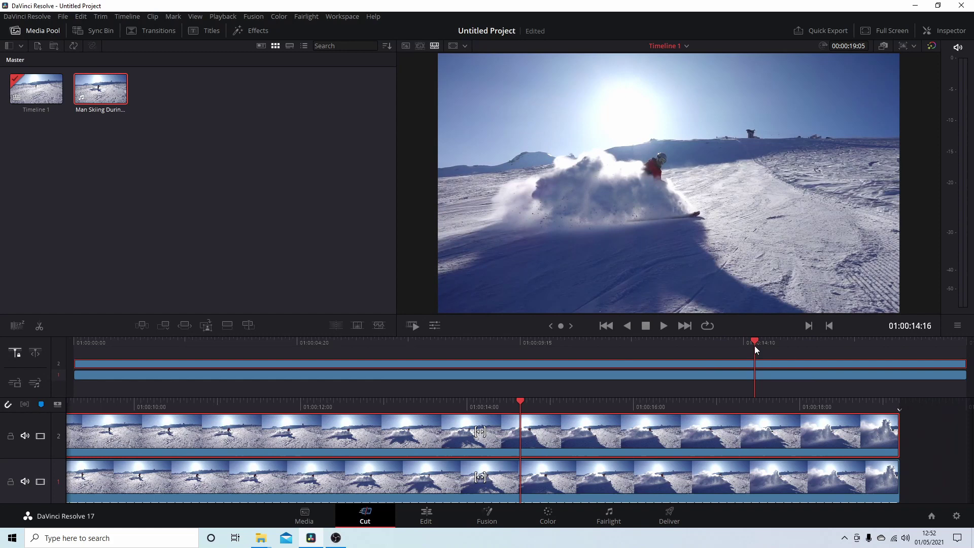
Cut the V1 skiing clip at the snow-spray playhead position, then move to the Edit page.
{"action": "key", "text": "space"}
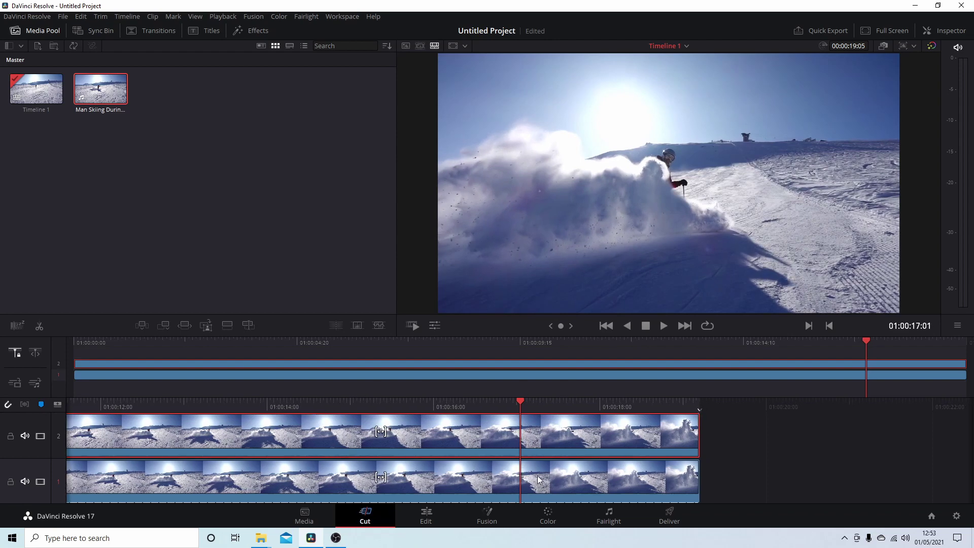
{"action": "left_click", "coordinate": [557, 473]}
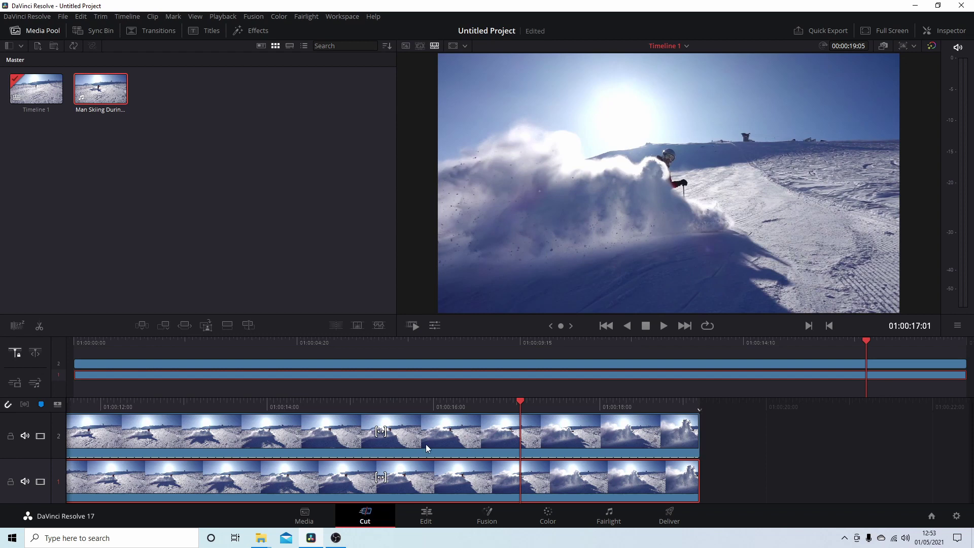
{"action": "left_click", "coordinate": [39, 327]}
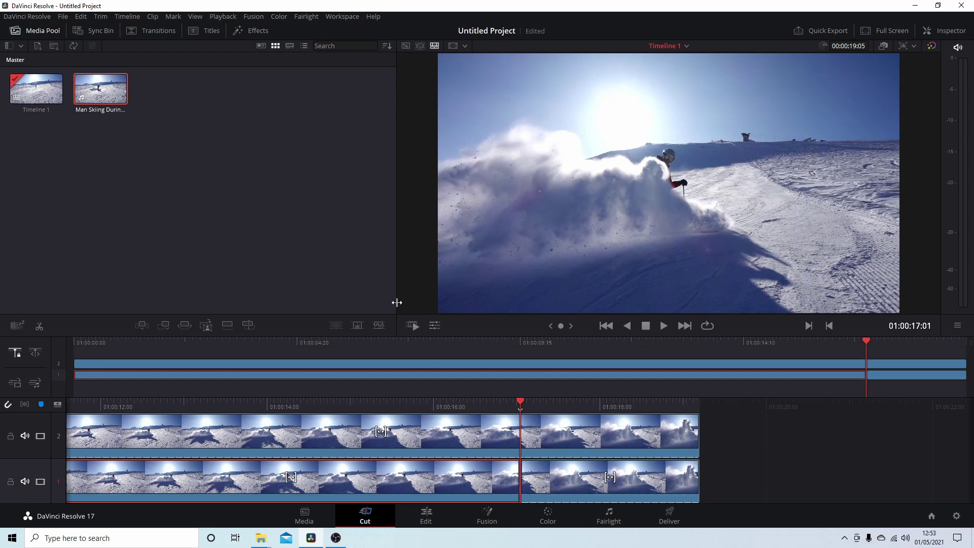
{"action": "left_click", "coordinate": [421, 517]}
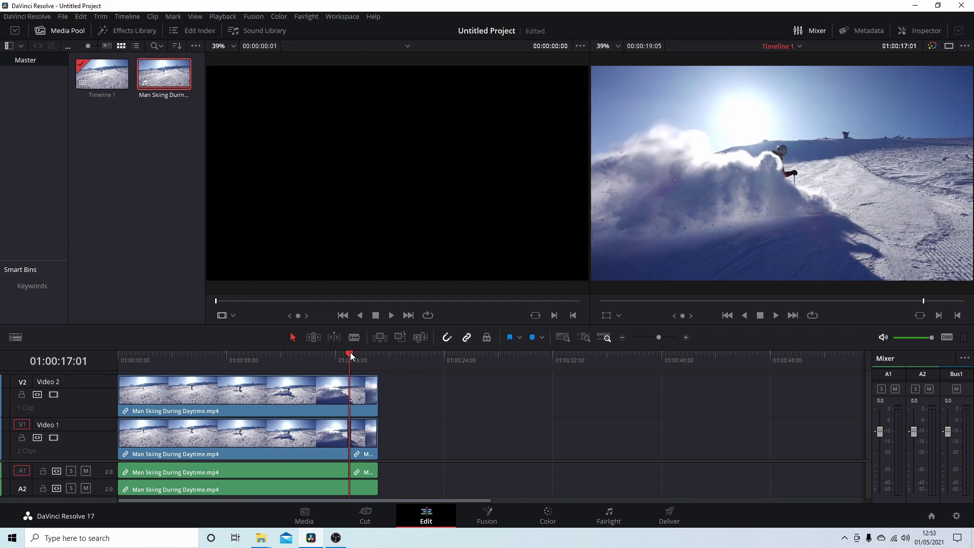
Apply a Change Clip Speed freeze frame to the V2 skiing clip.
{"action": "mouse_move", "coordinate": [252, 392]}
{"action": "right_click", "coordinate": [291, 392]}
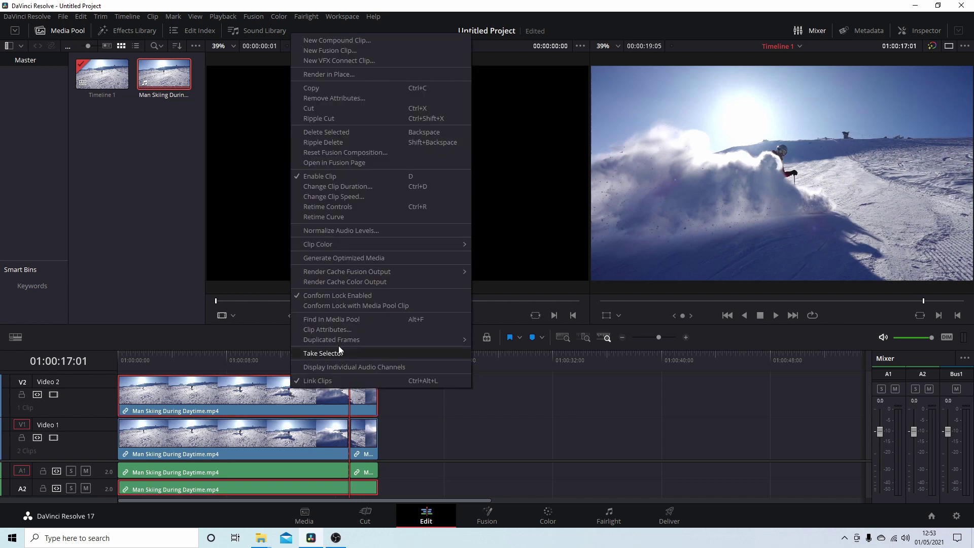
{"action": "left_click", "coordinate": [361, 200]}
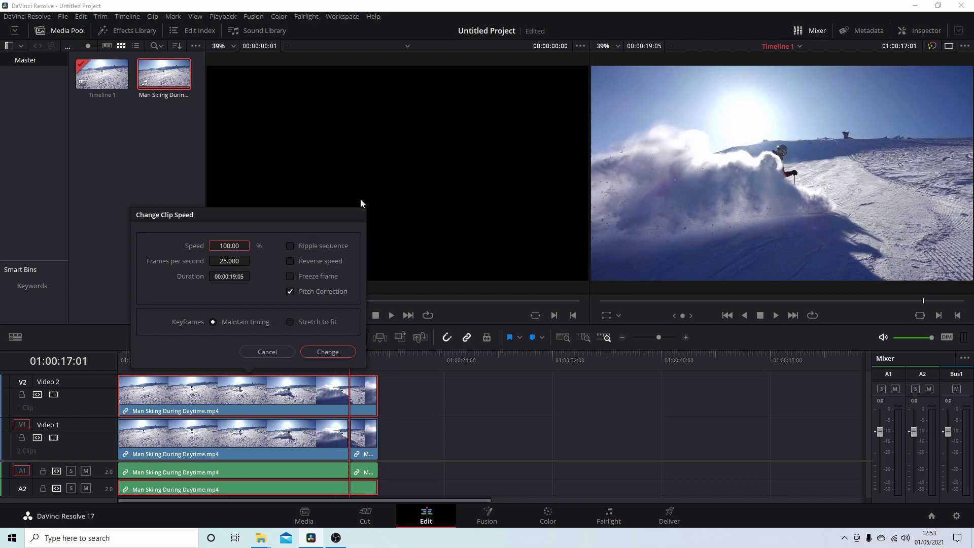
{"action": "left_click", "coordinate": [294, 272]}
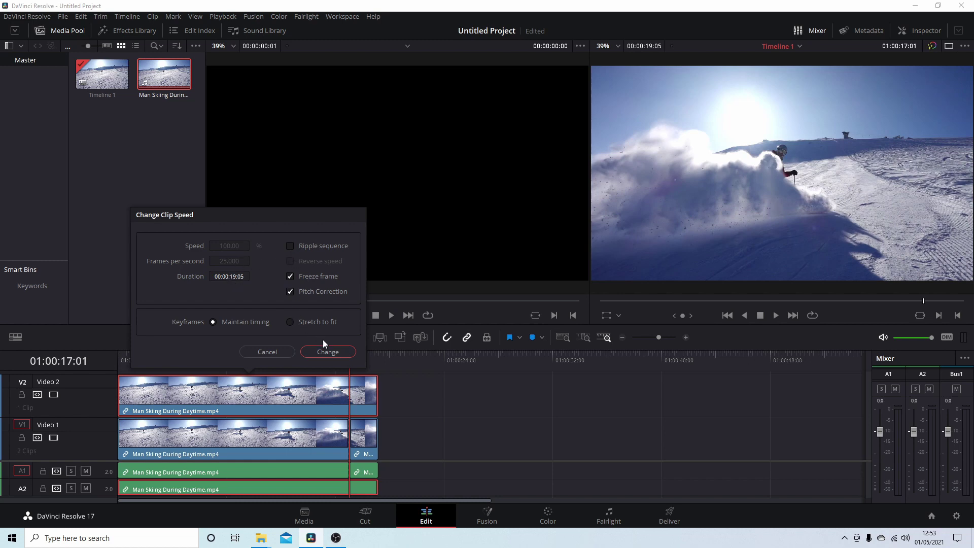
{"action": "left_click", "coordinate": [329, 352]}
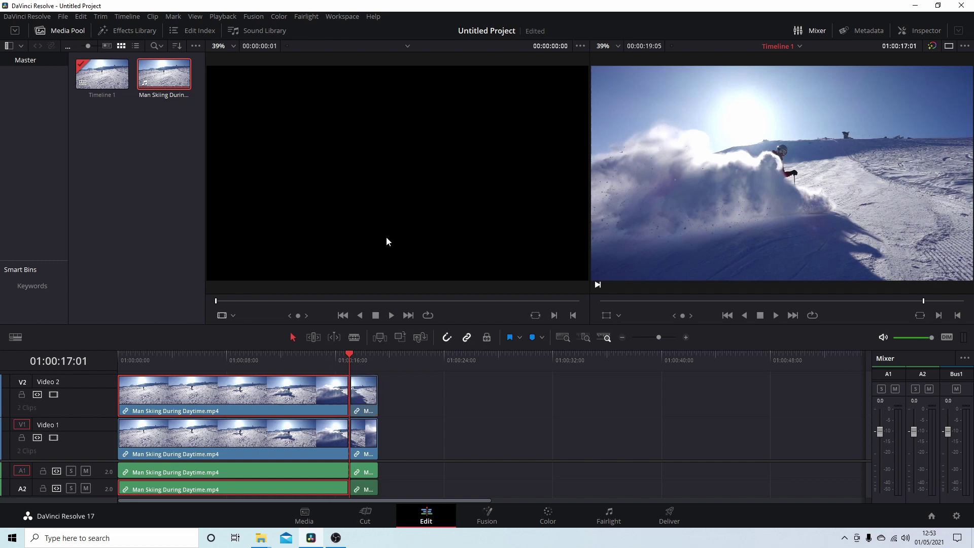
Lengthen the V2 freeze-frame end, then trim it back to the playhead at 01:00:19:21.
{"action": "mouse_move", "coordinate": [365, 390]}
{"action": "left_click", "coordinate": [776, 317]}
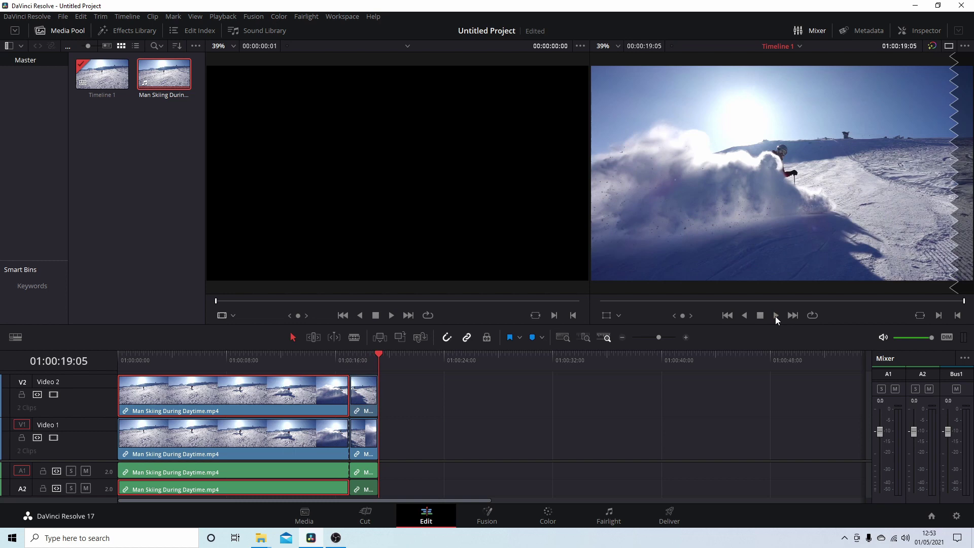
{"action": "left_click", "coordinate": [722, 316]}
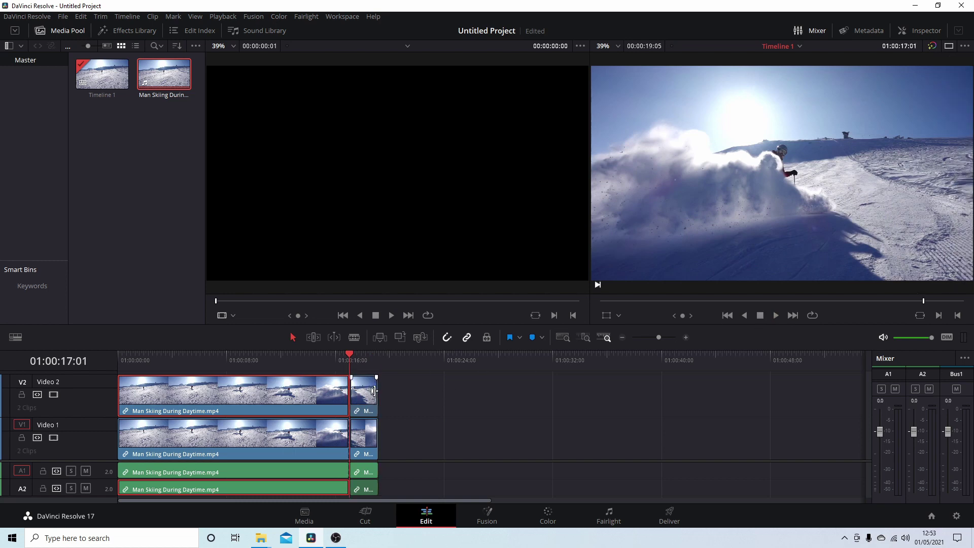
{"action": "left_click", "coordinate": [377, 395]}
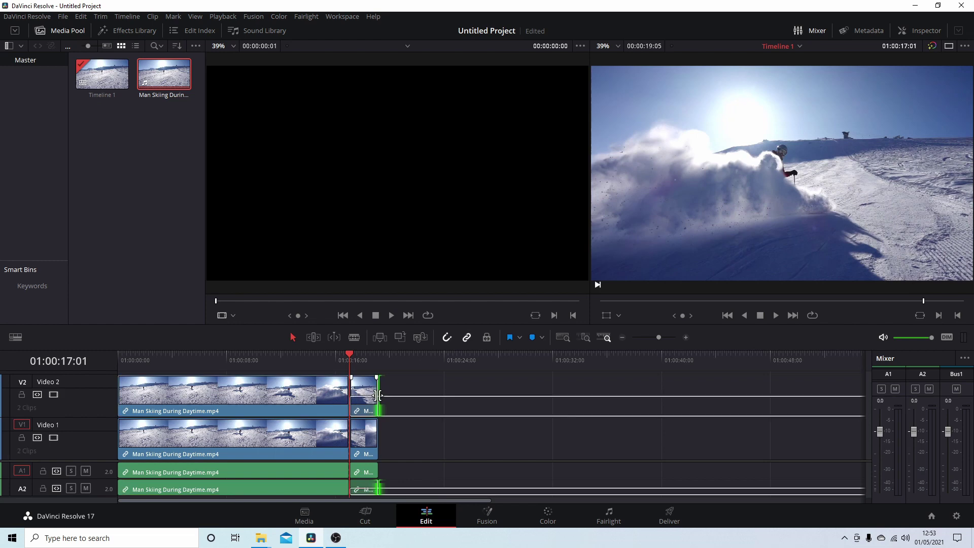
{"action": "left_click_drag", "start_coordinate": [378, 394], "coordinate": [428, 394]}
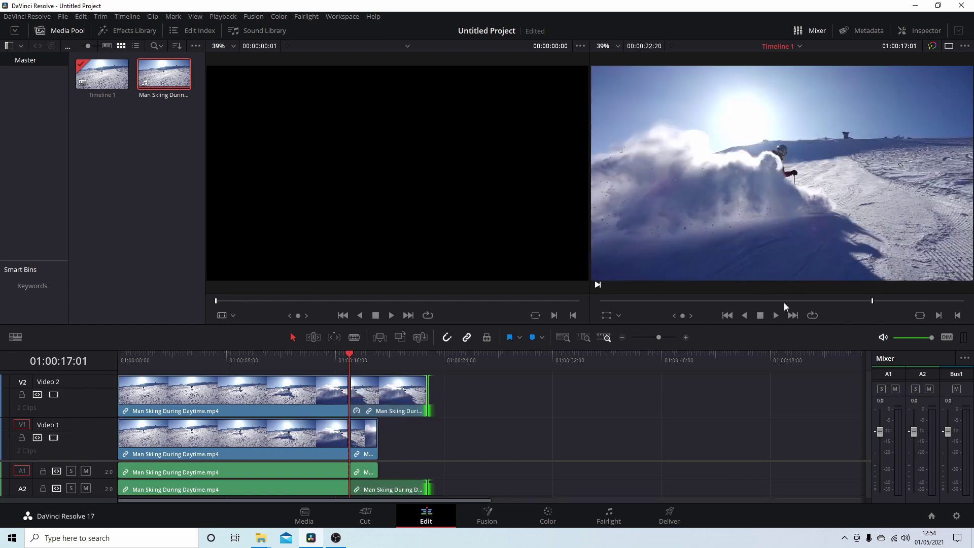
{"action": "left_click", "coordinate": [777, 316]}
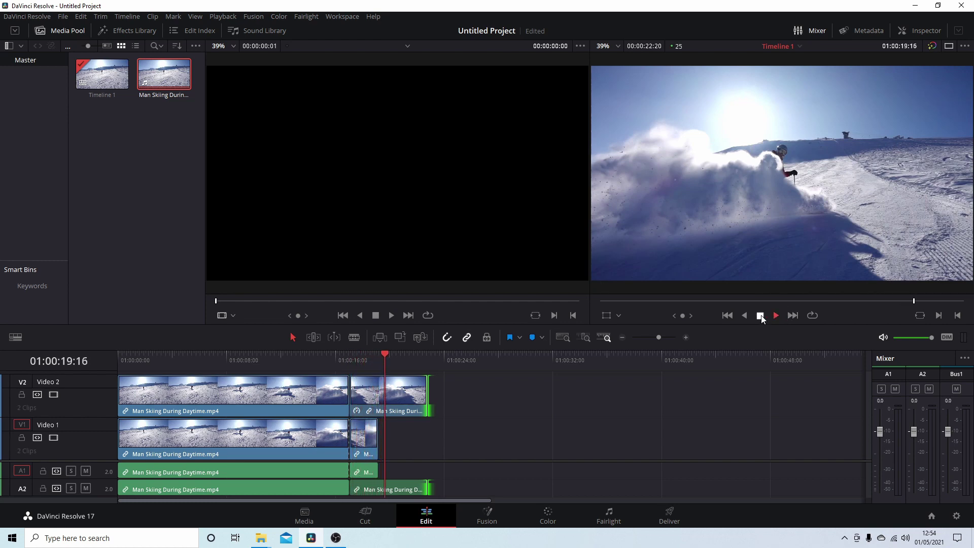
{"action": "left_click", "coordinate": [760, 315]}
{"action": "mouse_move", "coordinate": [424, 395]}
{"action": "left_mouse_down"}
{"action": "mouse_move", "coordinate": [390, 397]}
{"action": "mouse_move", "coordinate": [408, 401]}
{"action": "mouse_move", "coordinate": [391, 407]}
{"action": "left_mouse_up"}
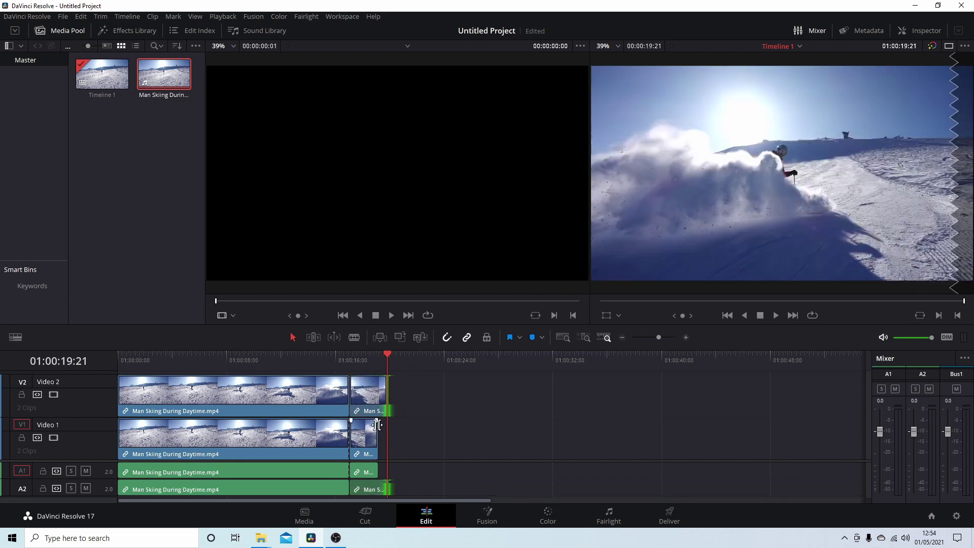
Slide the second V1 clip to start where the freeze ends, then replay from earlier.
{"action": "left_click", "coordinate": [365, 440]}
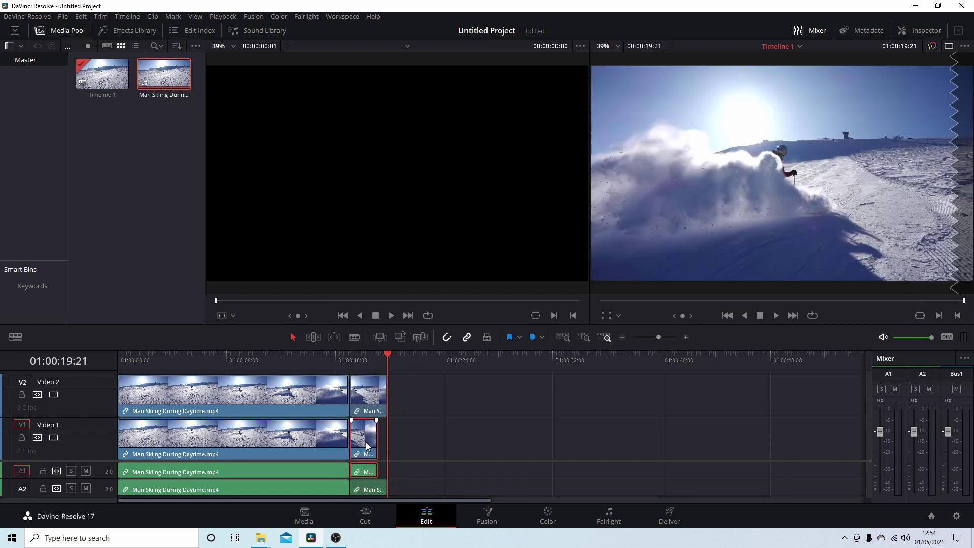
{"action": "mouse_move", "coordinate": [364, 438]}
{"action": "left_click_drag", "start_coordinate": [364, 442], "coordinate": [405, 438]}
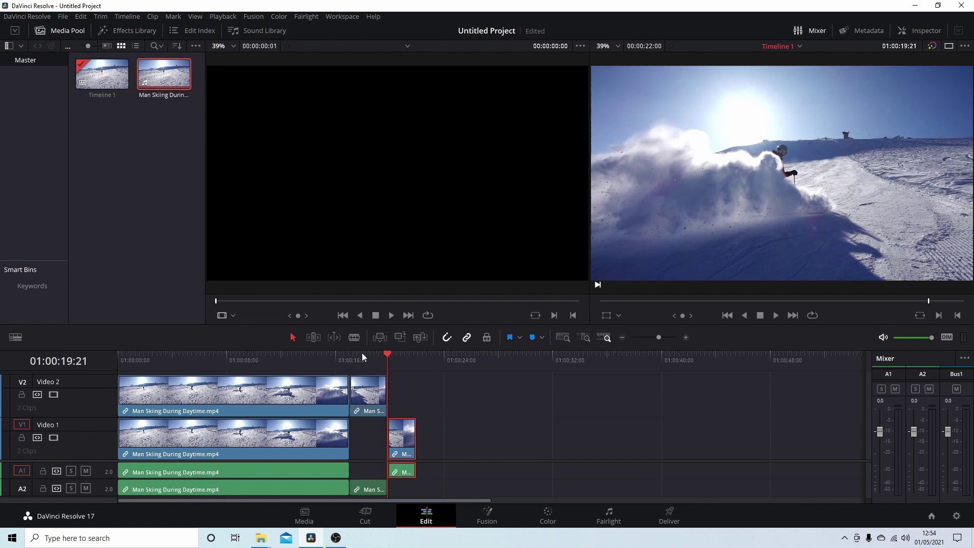
{"action": "left_click_drag", "start_coordinate": [363, 352], "coordinate": [293, 353]}
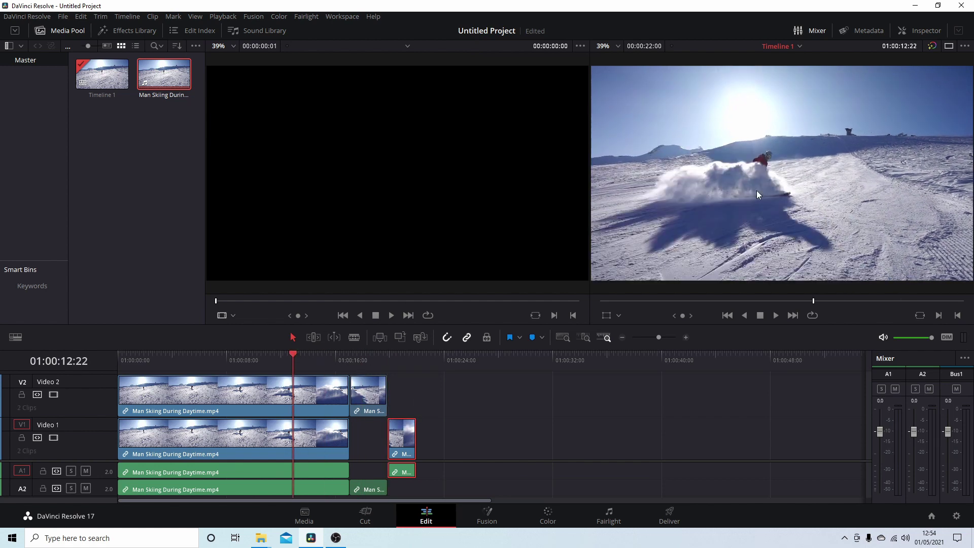
{"action": "left_click", "coordinate": [777, 316]}
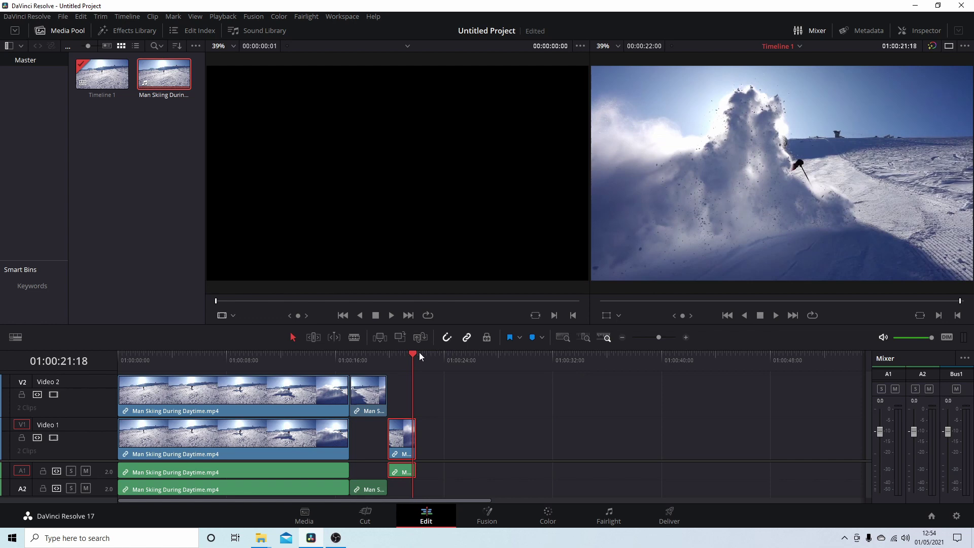
Delete the first V1 clip on the Cut page and replay the sequence from before the freeze.
{"action": "left_click", "coordinate": [366, 517]}
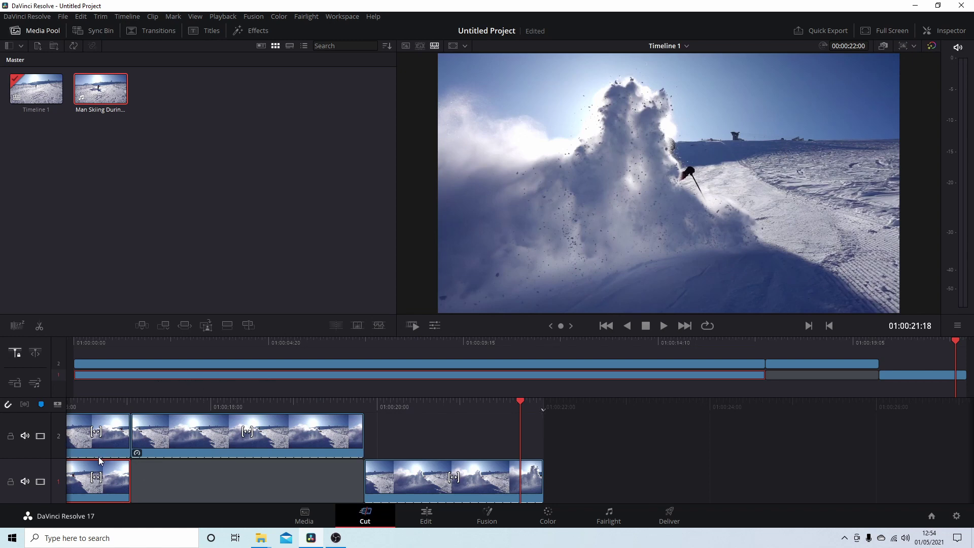
{"action": "key", "text": "Delete"}
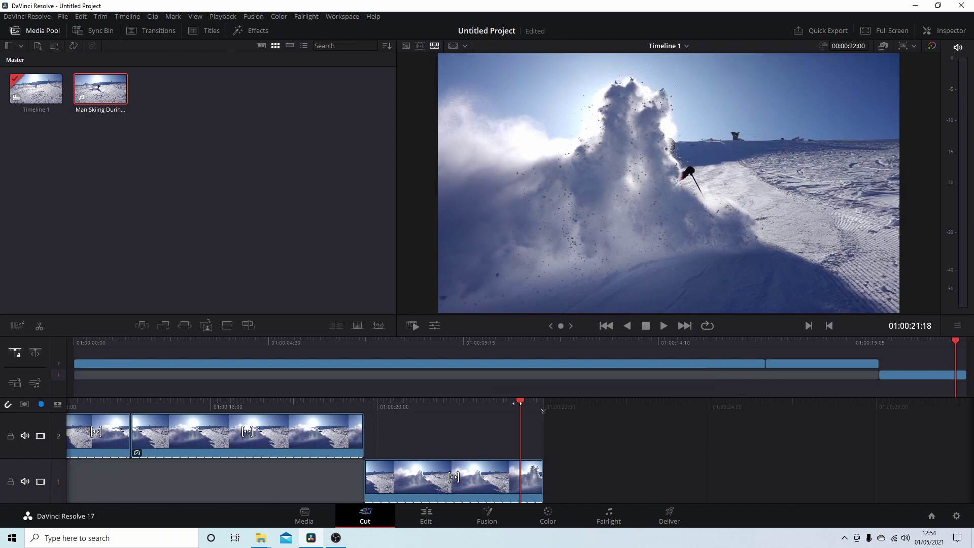
{"action": "mouse_move", "coordinate": [518, 402]}
{"action": "left_mouse_down"}
{"action": "mouse_move", "coordinate": [511, 404]}
{"action": "mouse_move", "coordinate": [881, 409]}
{"action": "mouse_move", "coordinate": [910, 411]}
{"action": "mouse_move", "coordinate": [922, 427]}
{"action": "left_mouse_up"}
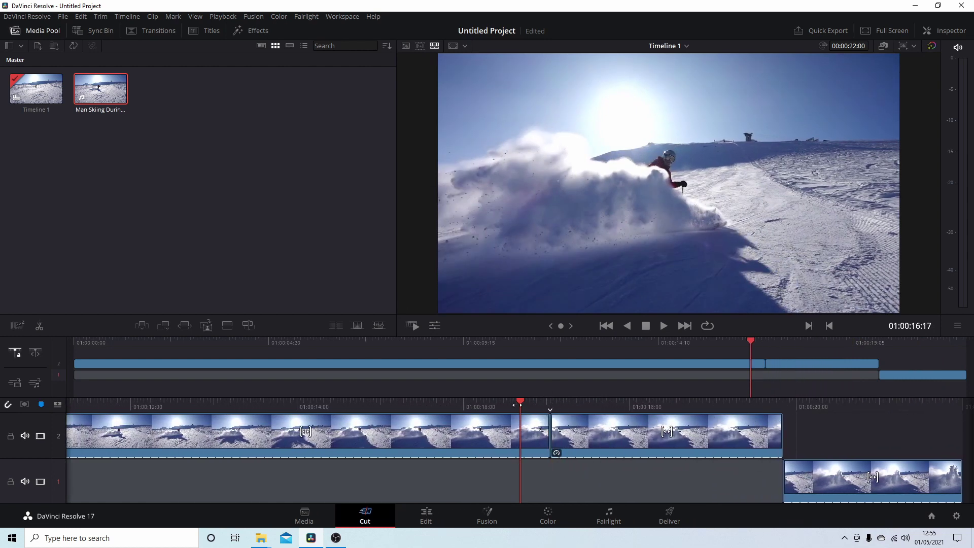
{"action": "left_click_drag", "start_coordinate": [520, 402], "coordinate": [547, 401]}
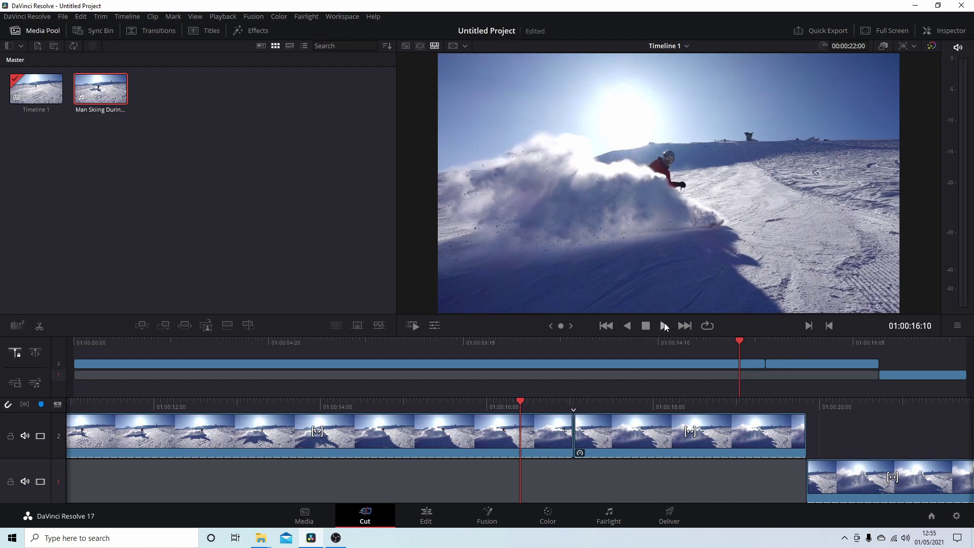
{"action": "left_click", "coordinate": [664, 326]}
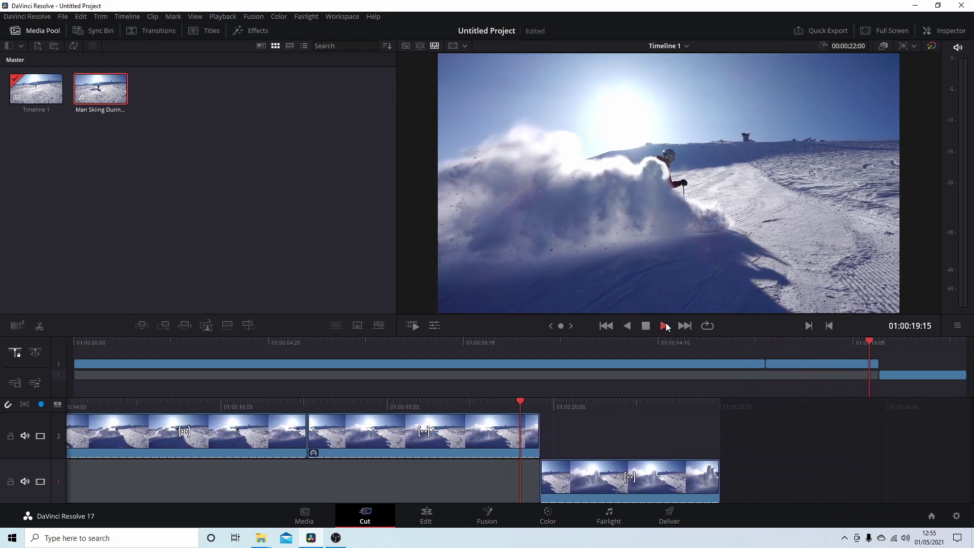
{"action": "key", "text": "space"}
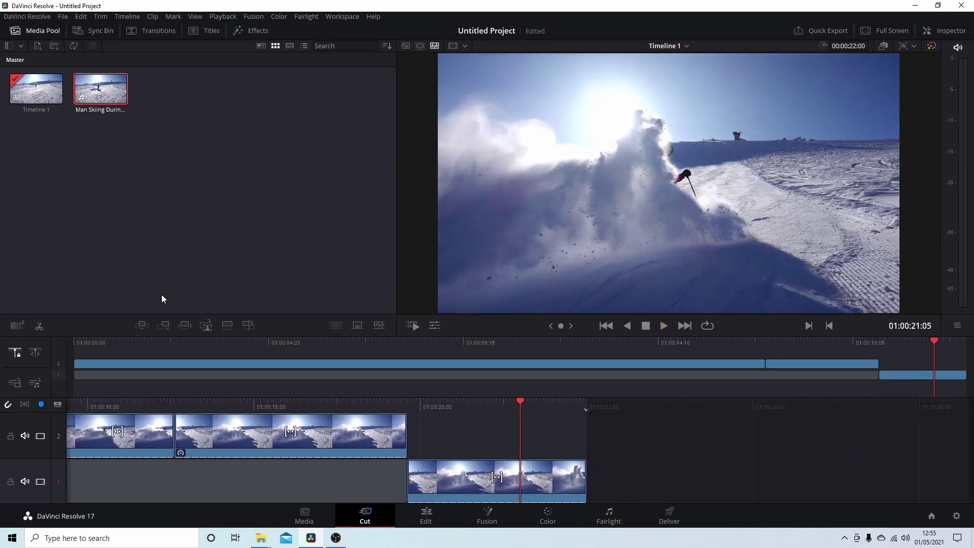